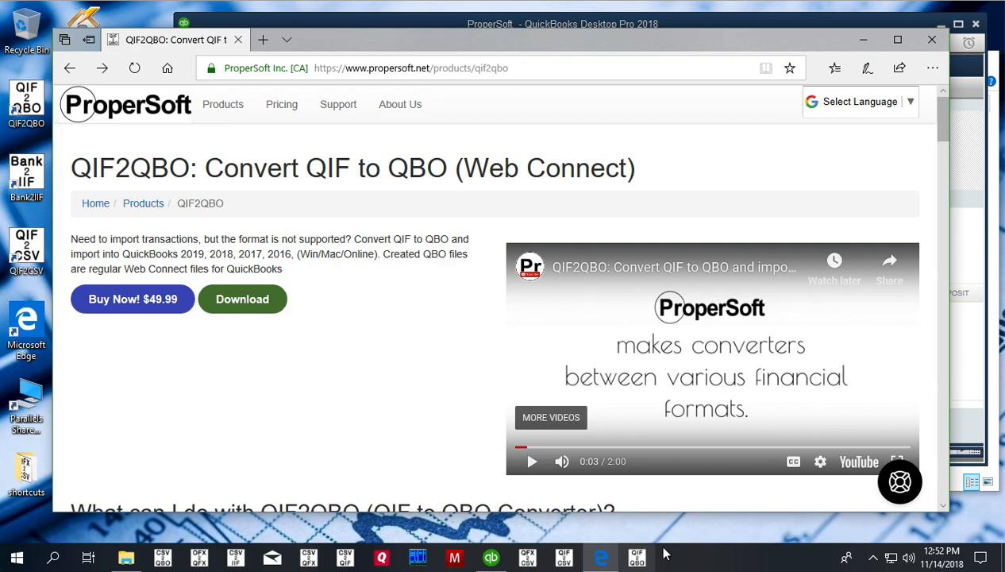
- Switch to the QIF2QBO converter and load the file sample (1).qif from the Downloads folder
click(636, 557)
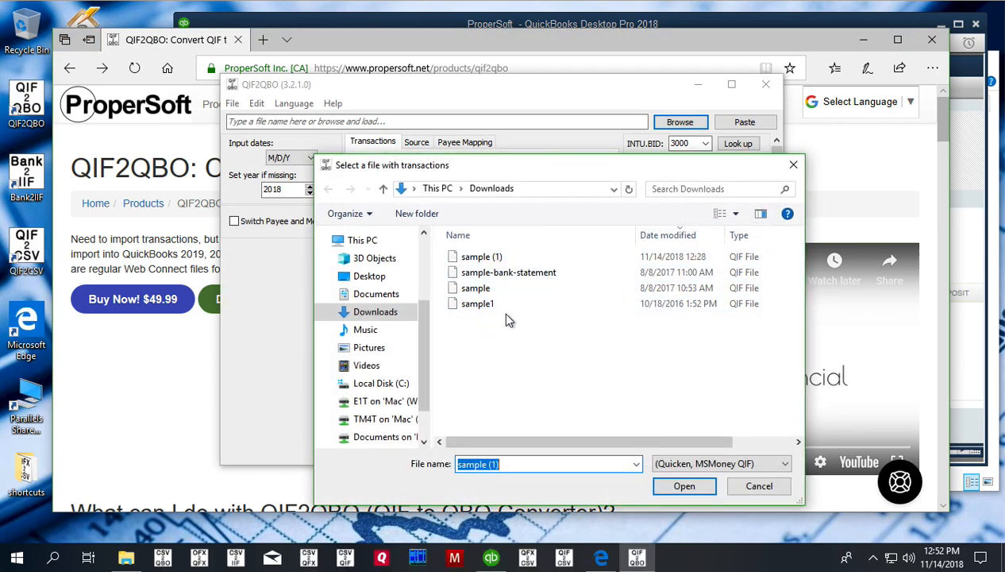
click(498, 262)
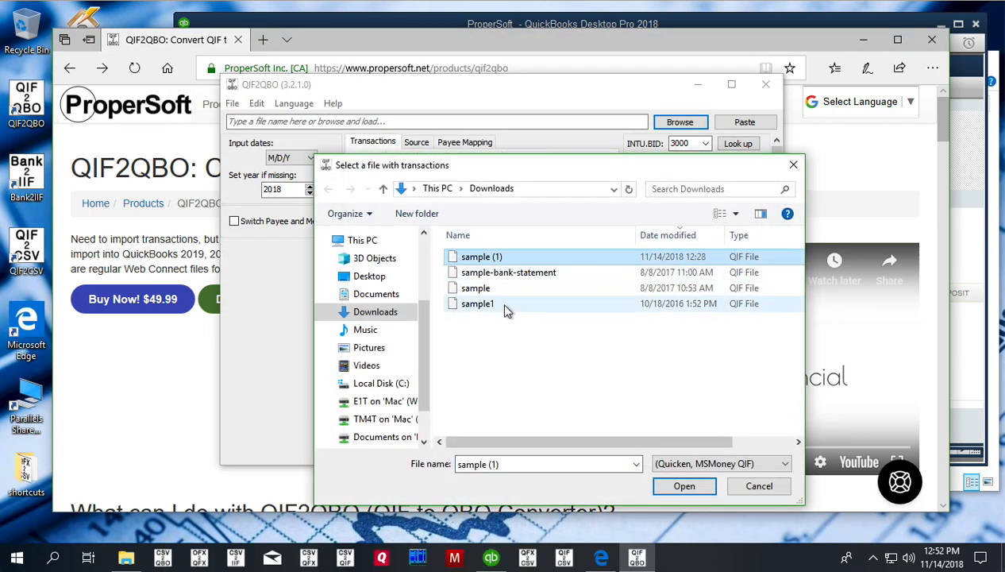
click(675, 490)
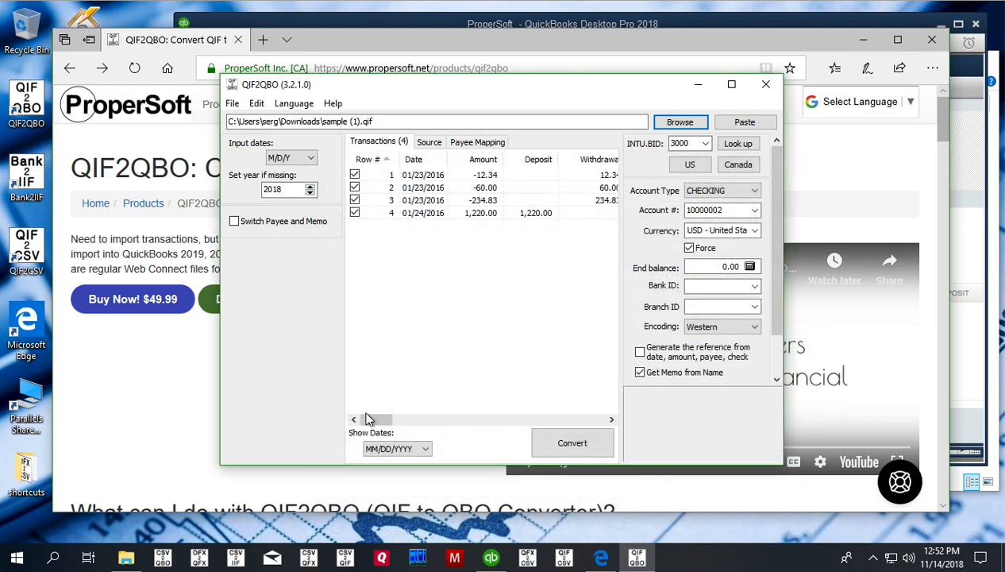
drag(373, 420, 320, 410)
mouse_move(372, 419)
mouse_down()
mouse_move(424, 421)
mouse_move(373, 421)
mouse_up()
- Browse the Bank ID Lookup list for the INTU.BID setting and close it without selecting a bank
mouse_move(649, 170)
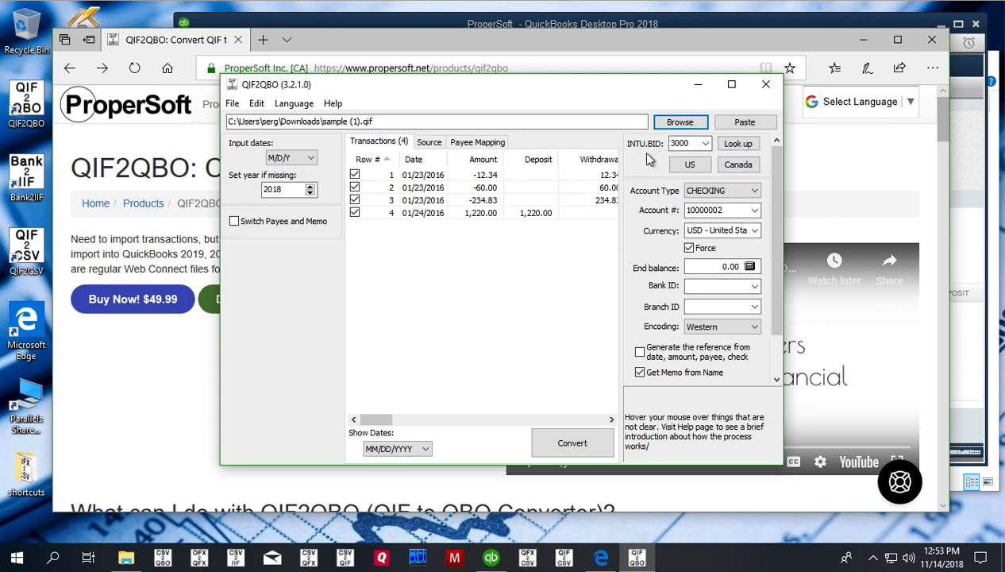
mouse_move(661, 152)
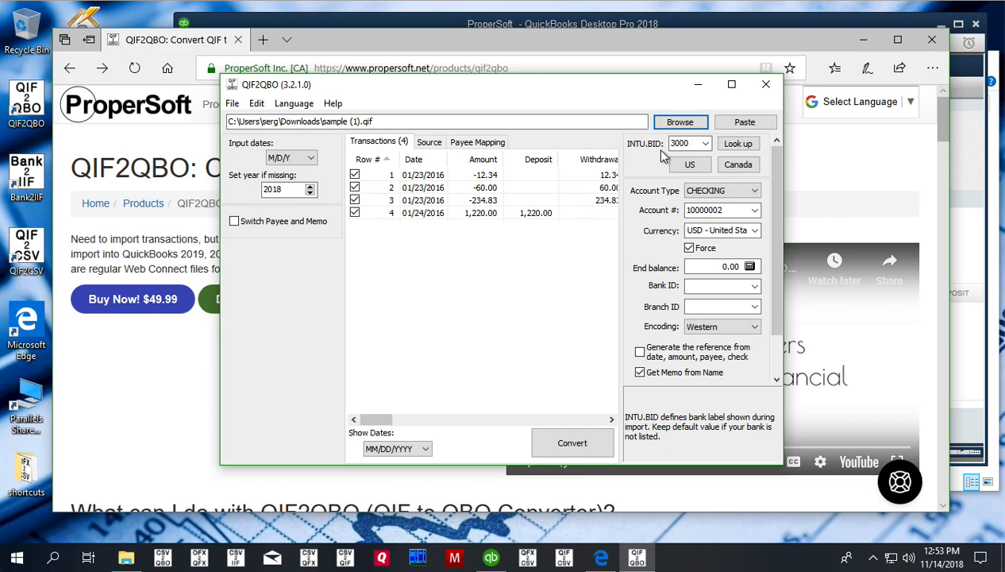
click(737, 144)
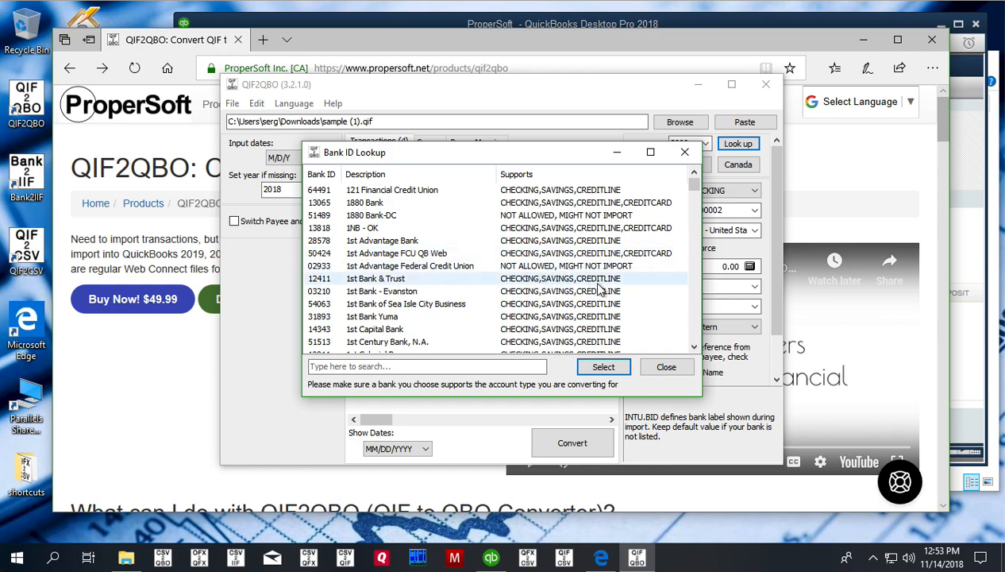
scroll(679, 244, down, 4)
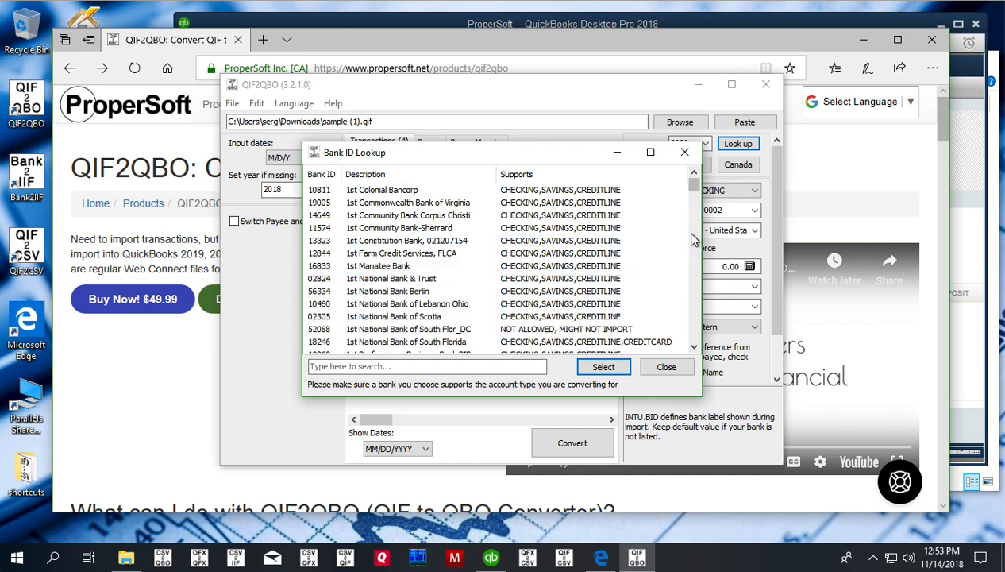
scroll(699, 232, down, 4)
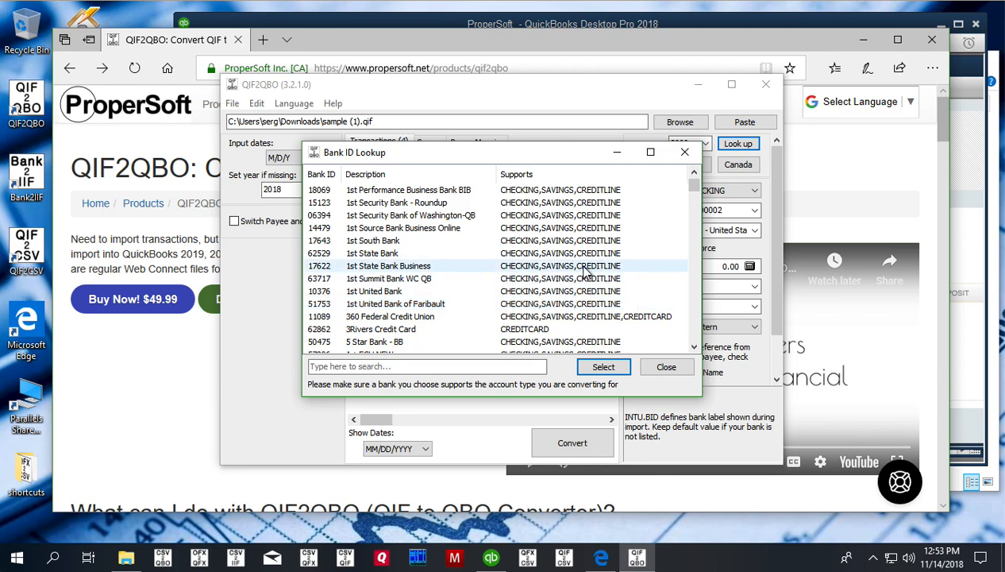
click(659, 367)
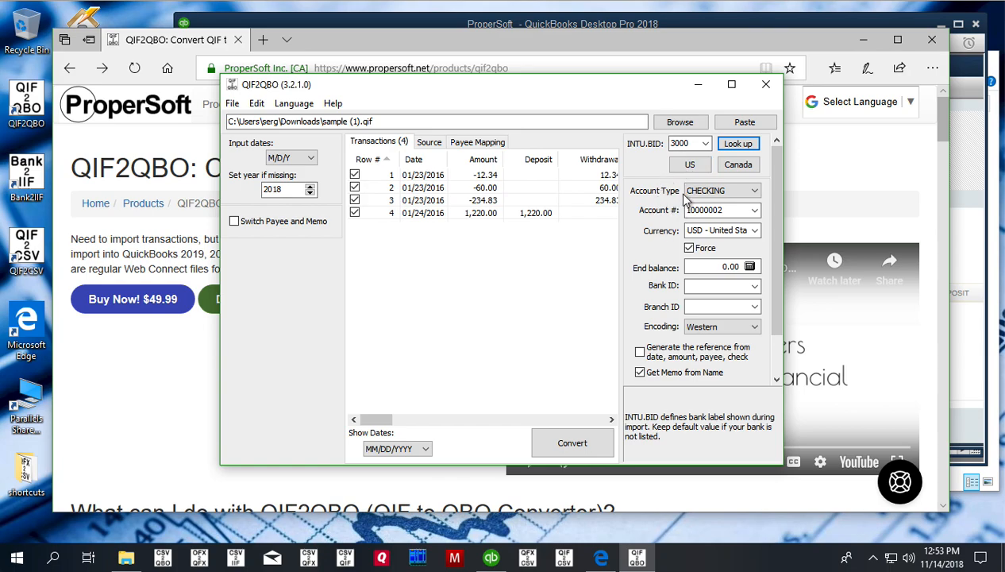
- Keep CHECKING as the account type and enter a different account number for the QBO file
click(725, 197)
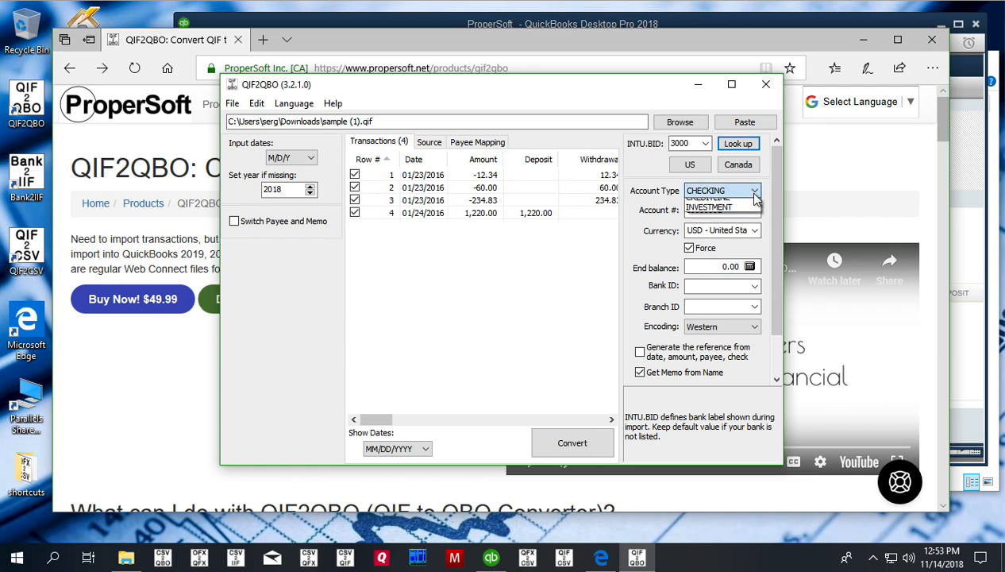
click(720, 198)
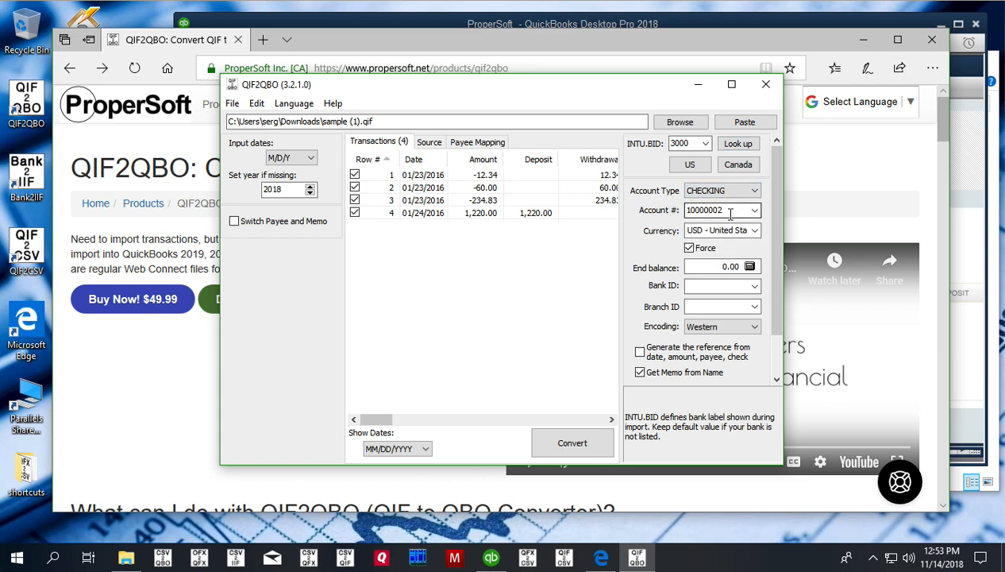
double_click(731, 211)
click(730, 211)
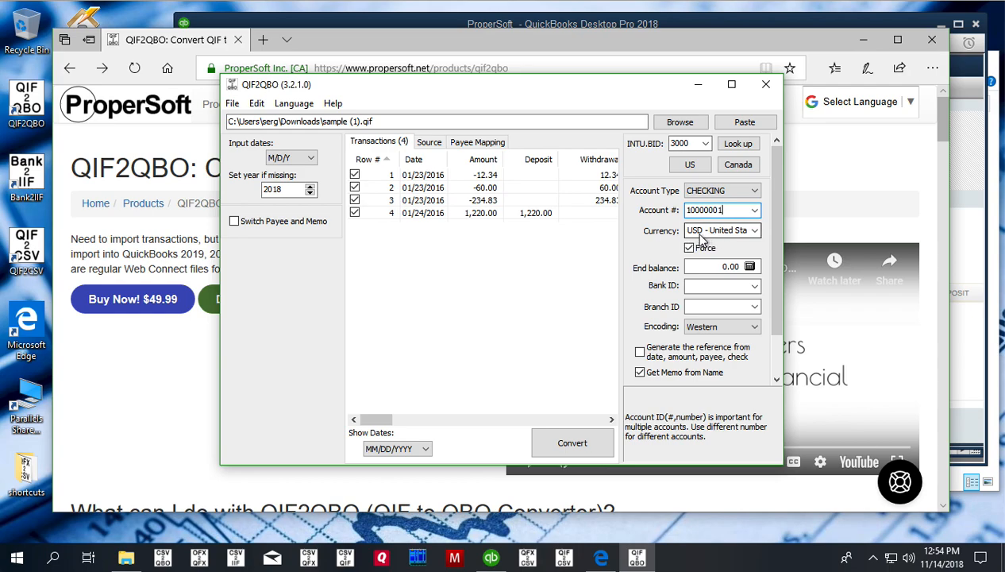
mouse_move(706, 242)
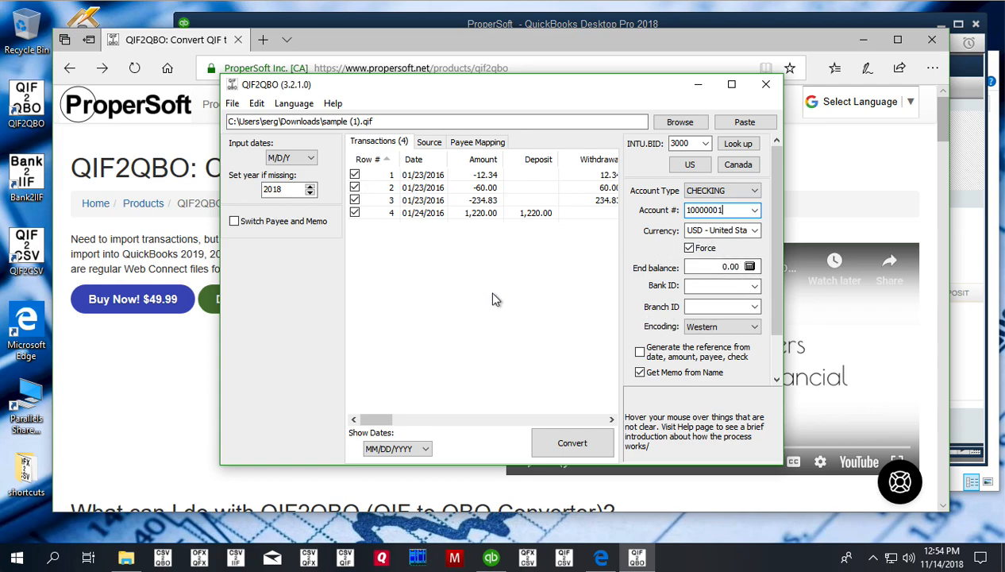
- Convert the transactions and save them as sample (1).qbo in Downloads, replacing the existing file
click(541, 441)
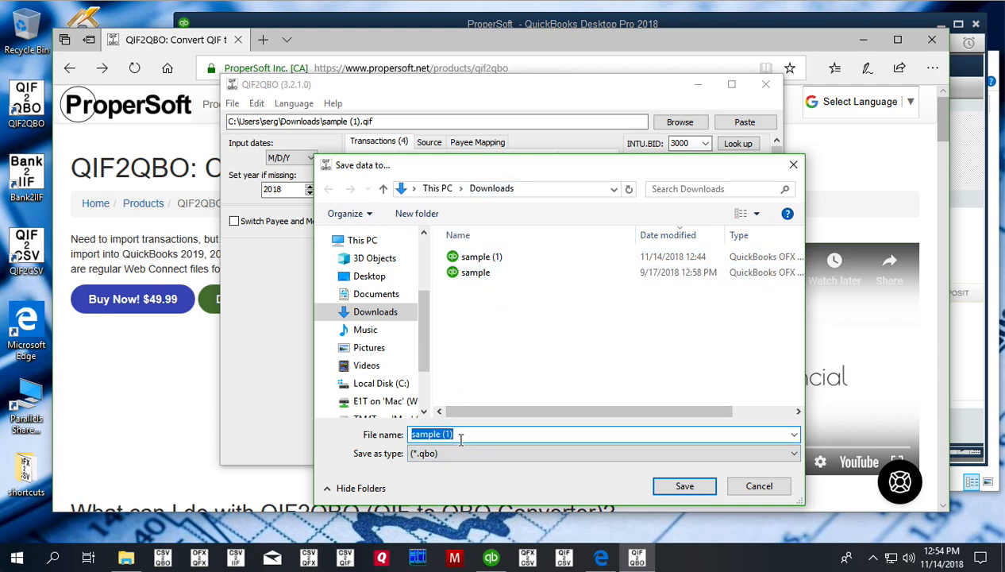
click(678, 486)
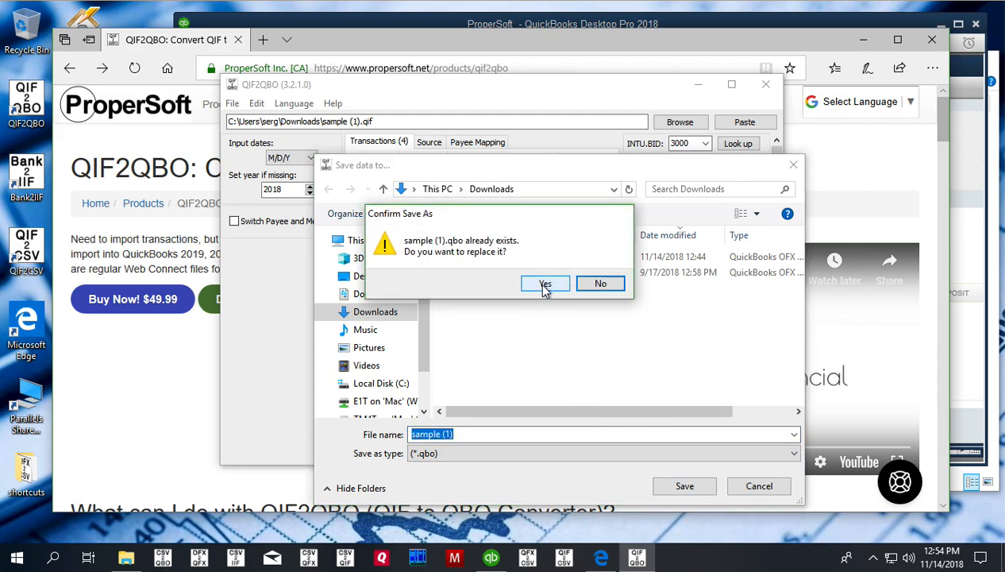
click(544, 285)
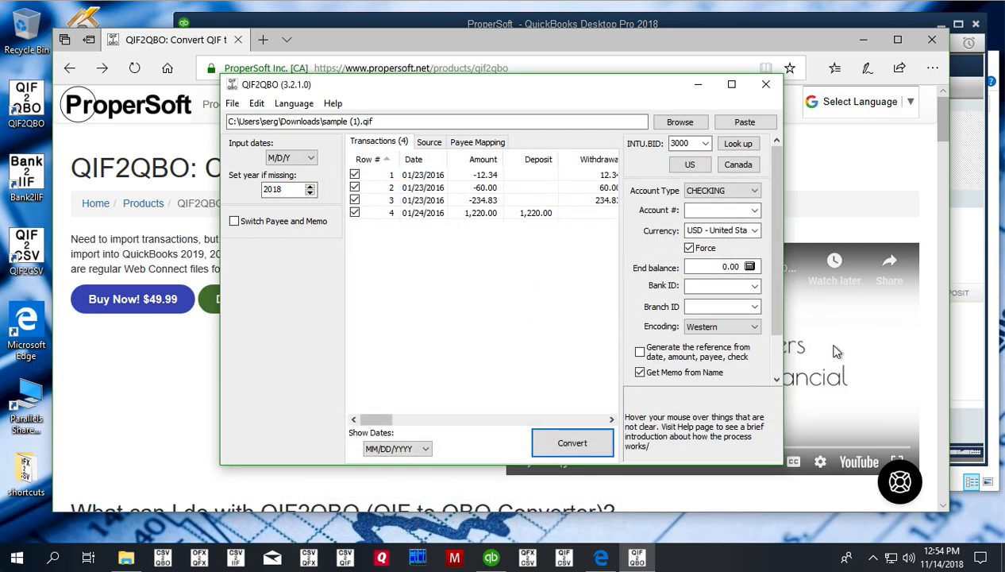
- Switch to QuickBooks Desktop and import the Web Connect file sample (1) from Downloads
click(881, 22)
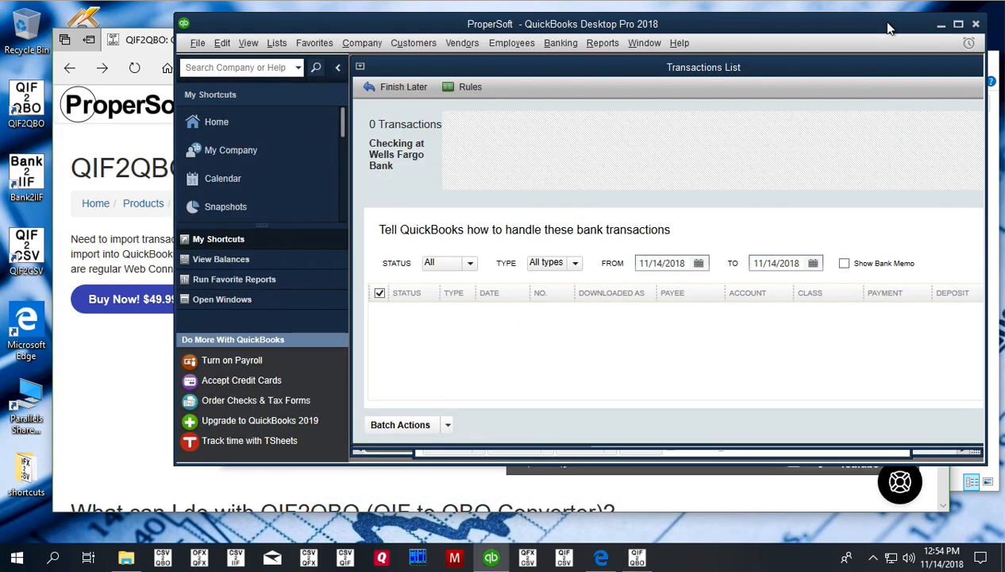
click(198, 46)
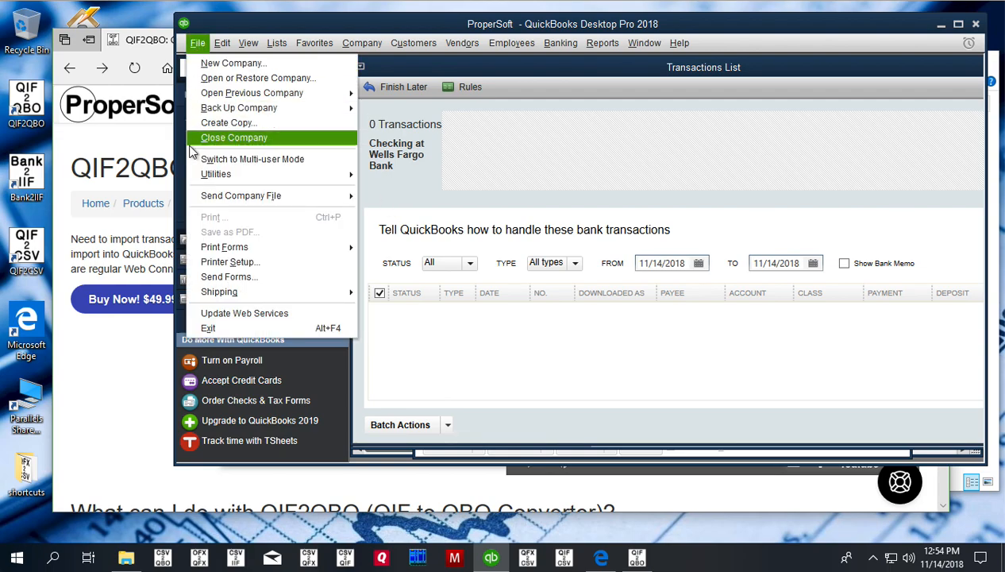
mouse_move(213, 177)
mouse_move(452, 174)
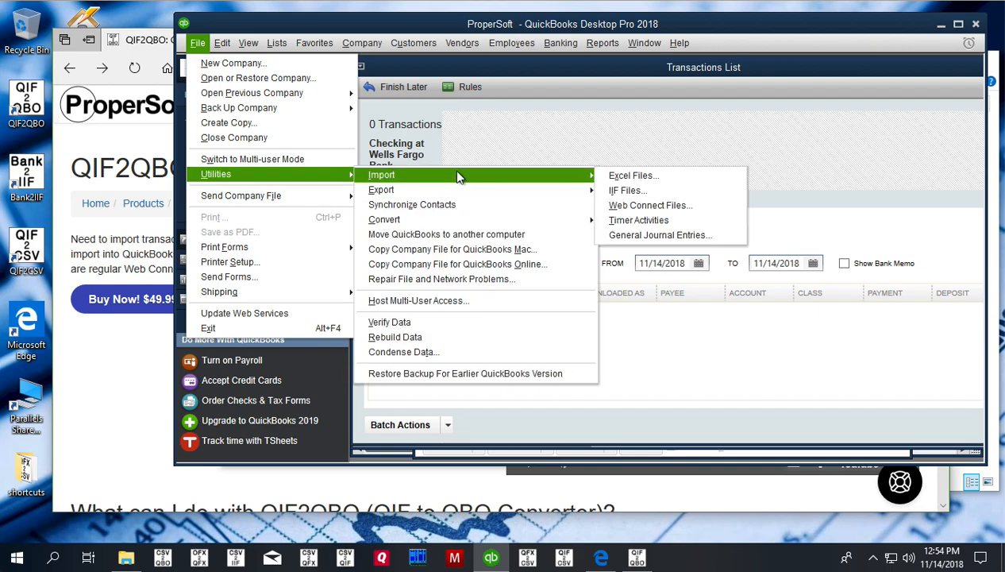
click(627, 208)
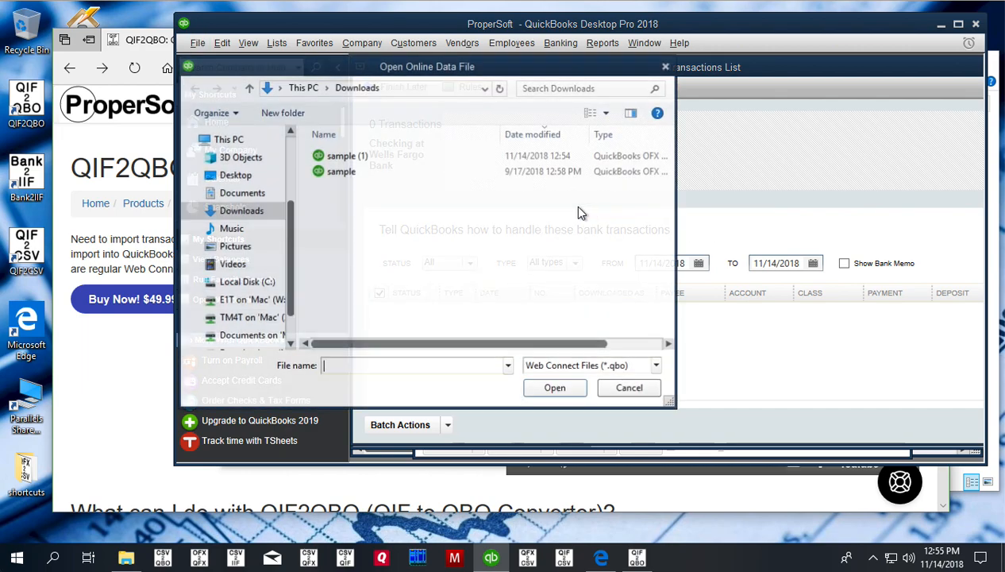
click(347, 157)
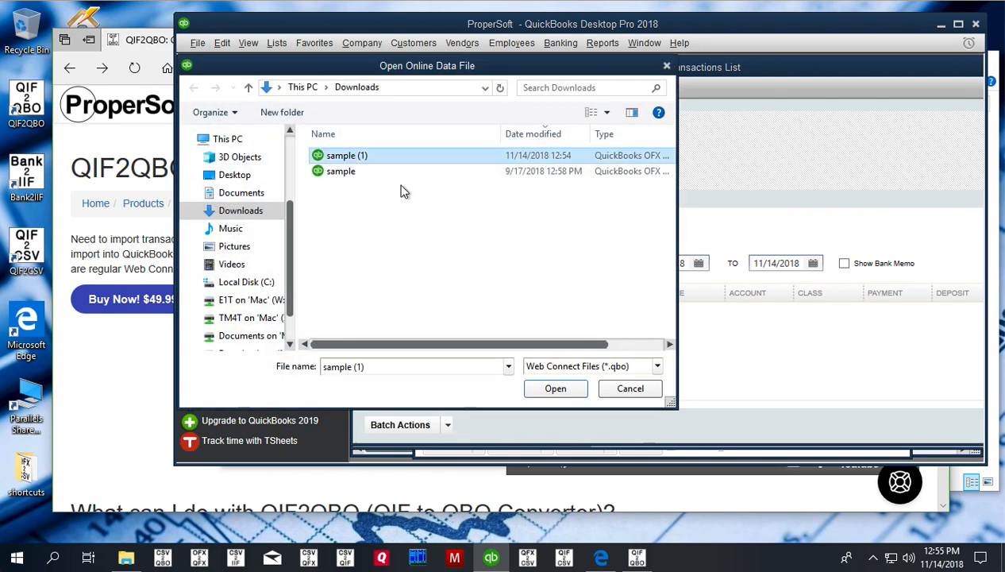
click(554, 392)
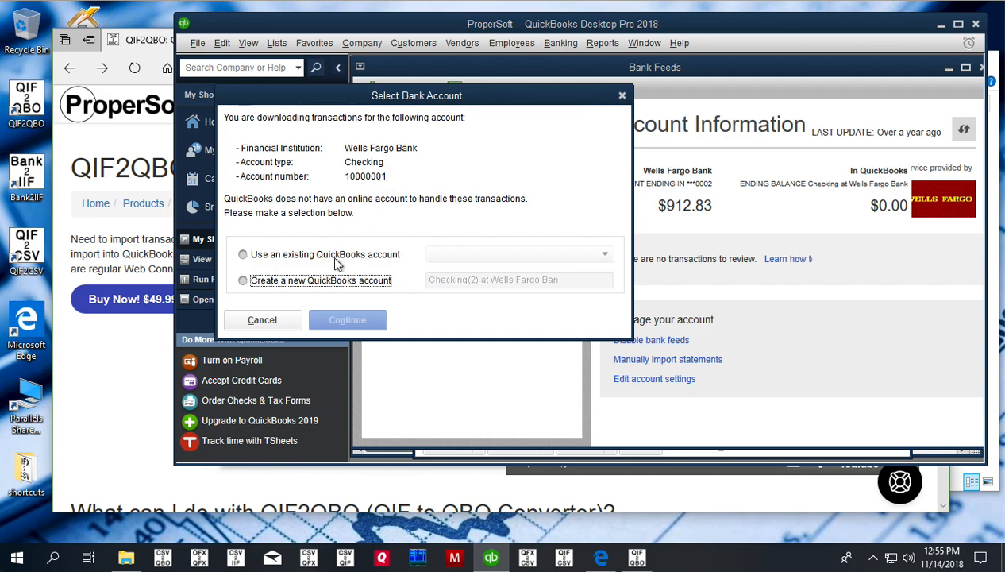
- Check which existing QuickBooks accounts can be linked to the downloaded transactions, and cancel the bank account selection
click(274, 262)
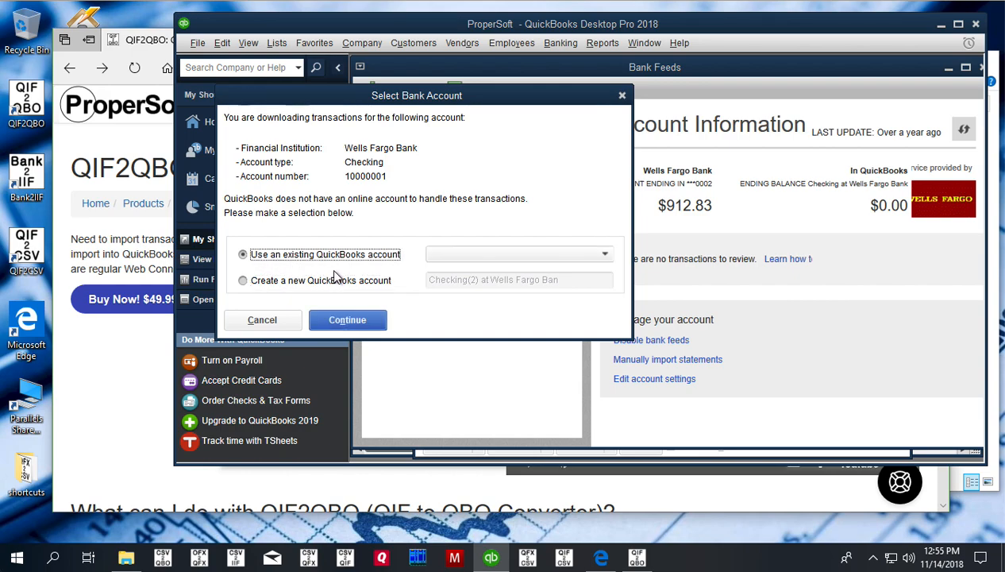
click(480, 254)
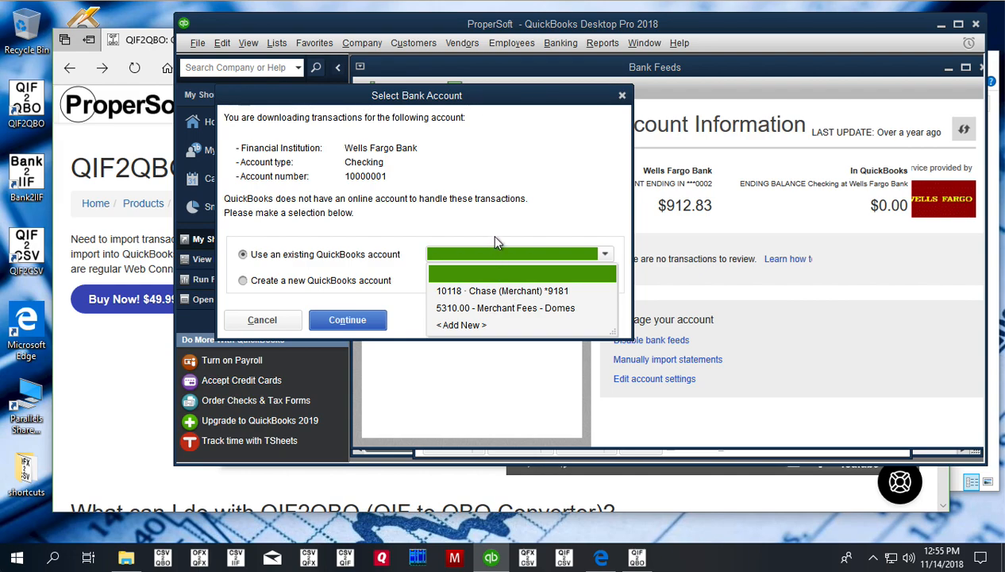
click(401, 200)
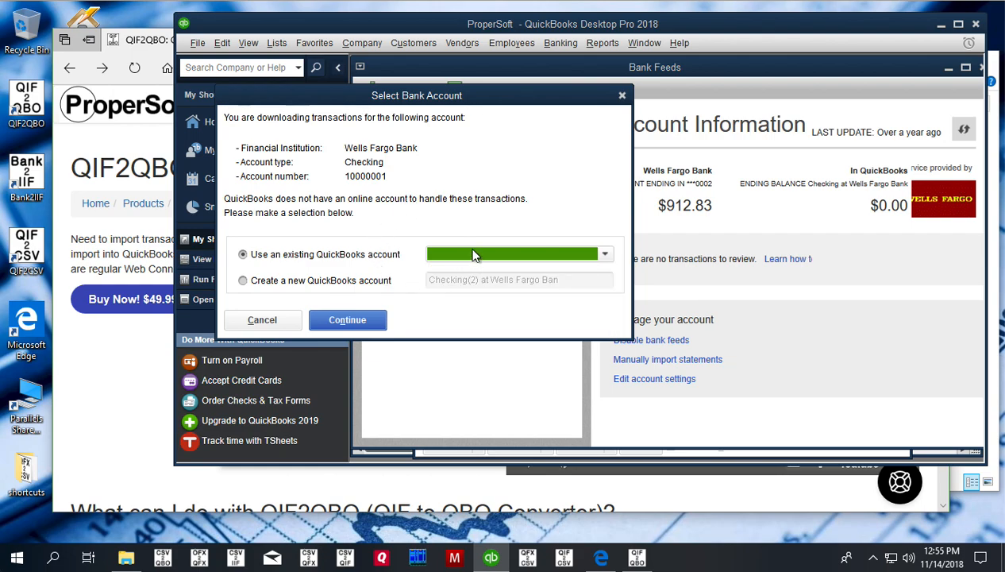
click(262, 319)
click(591, 332)
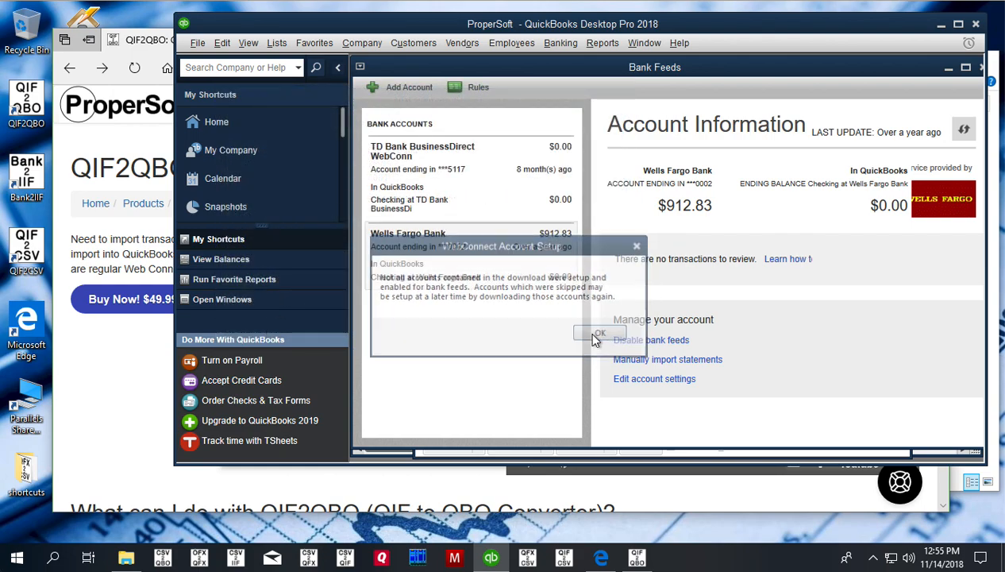
- Deactivate all online services for Checking at Wells Fargo Bank in the Chart of Accounts and save the account
click(275, 44)
click(283, 67)
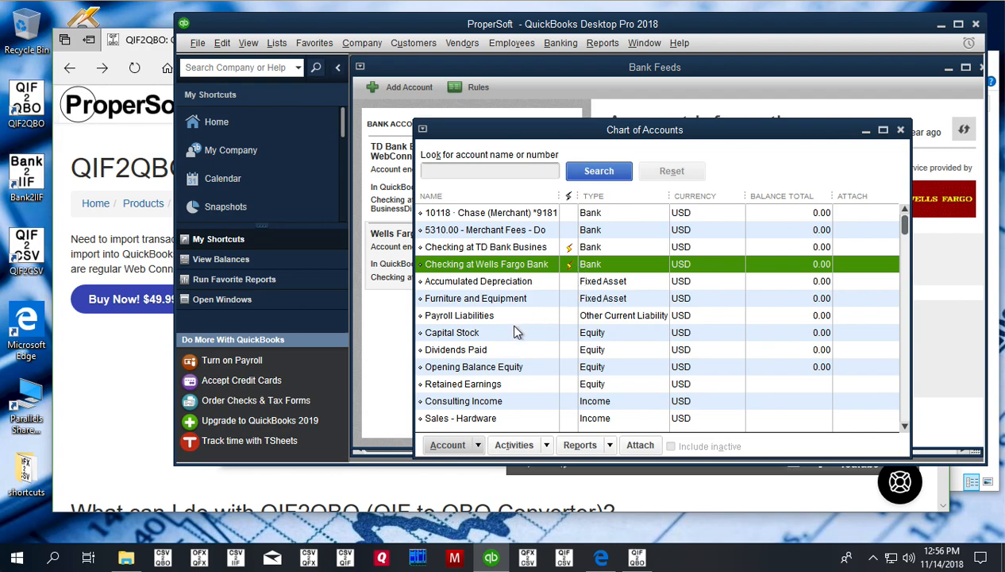
click(477, 447)
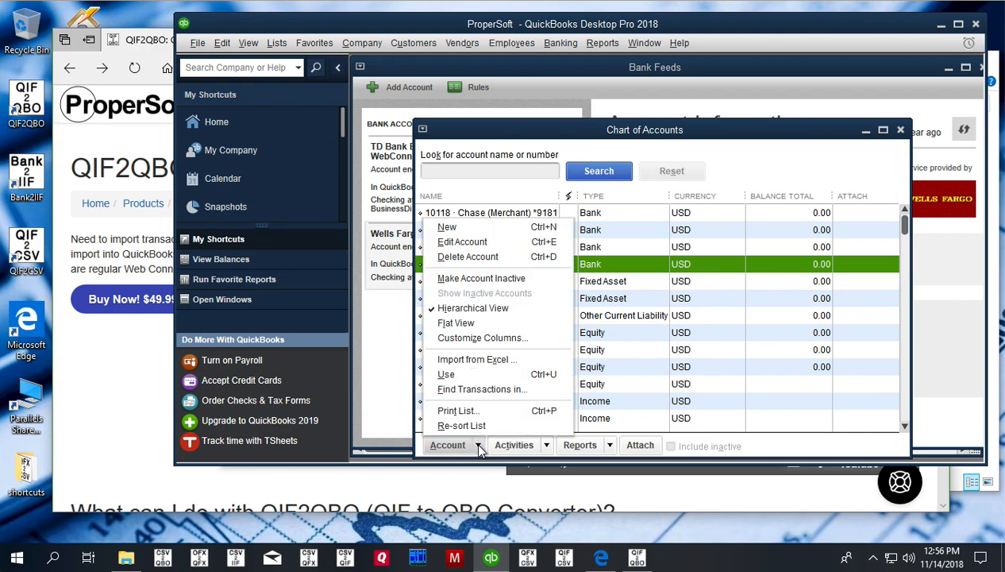
click(514, 242)
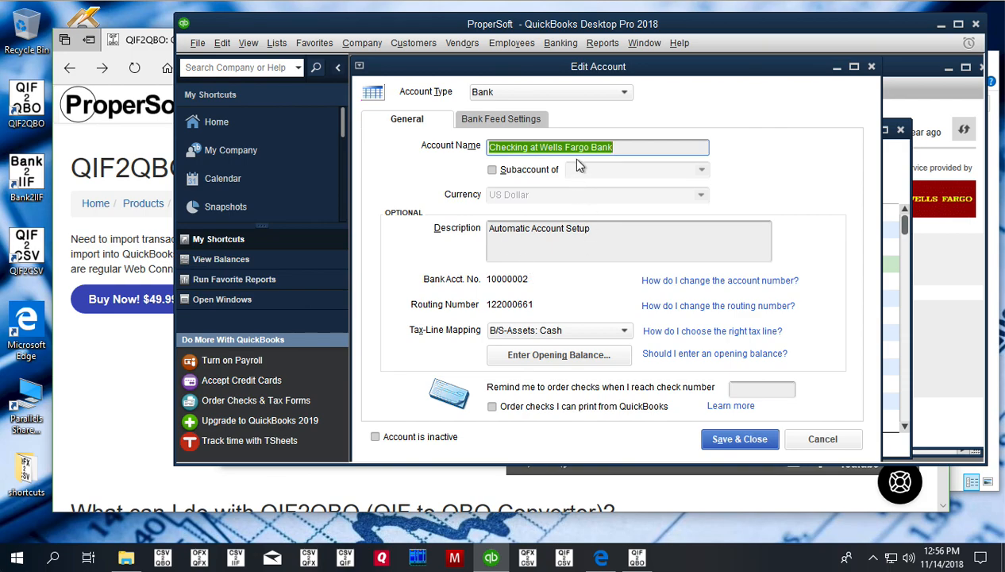
click(505, 118)
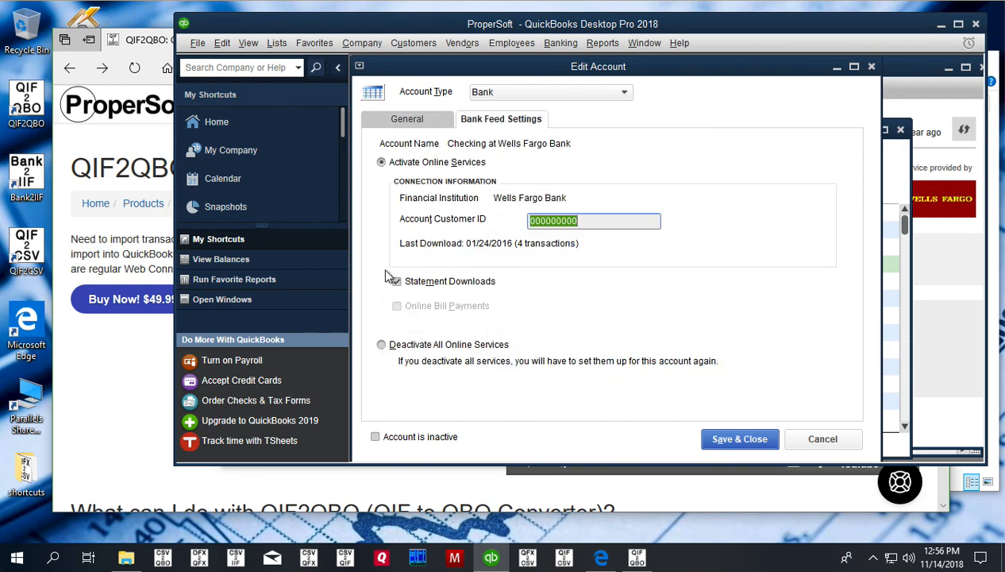
click(381, 344)
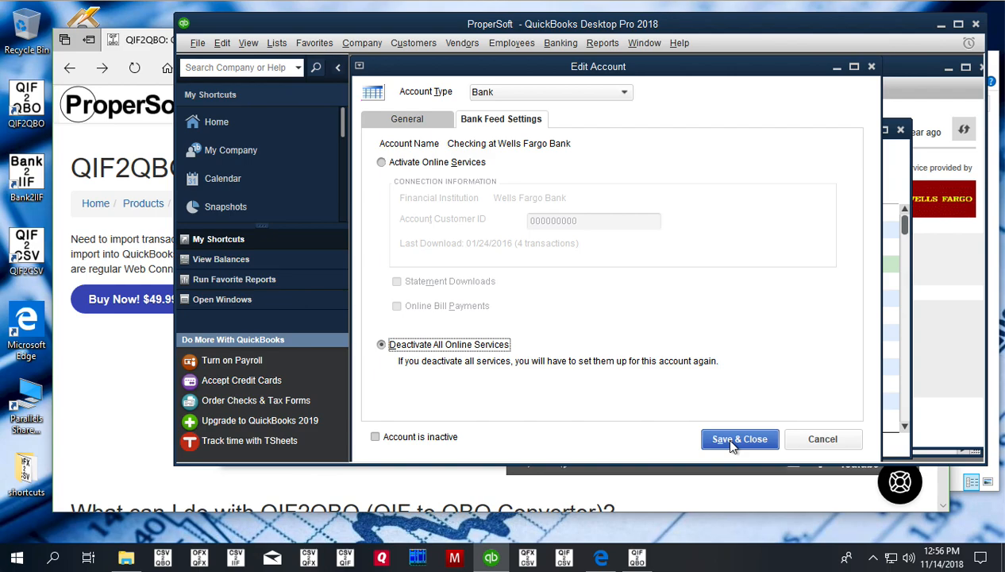
click(732, 445)
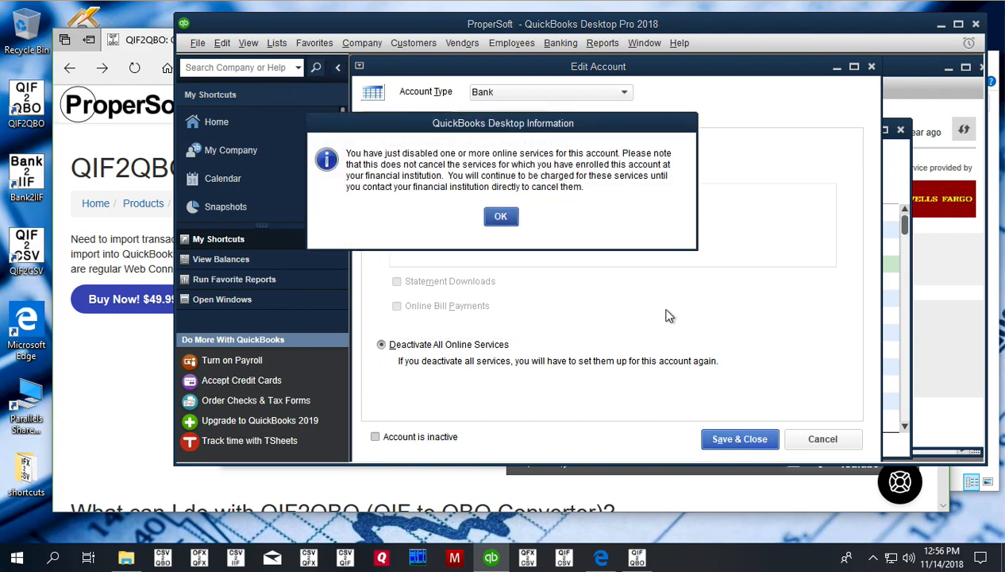
click(504, 218)
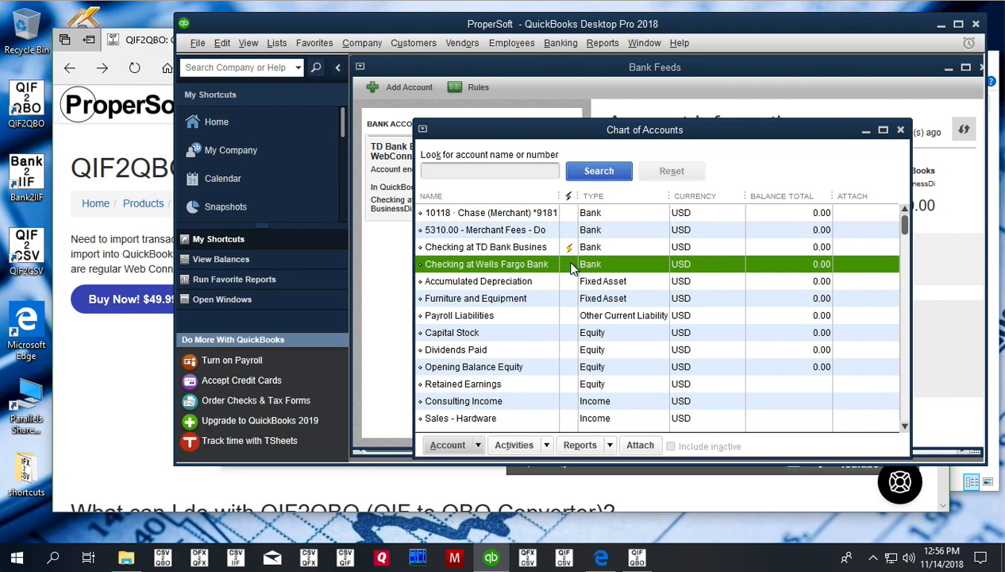
click(389, 347)
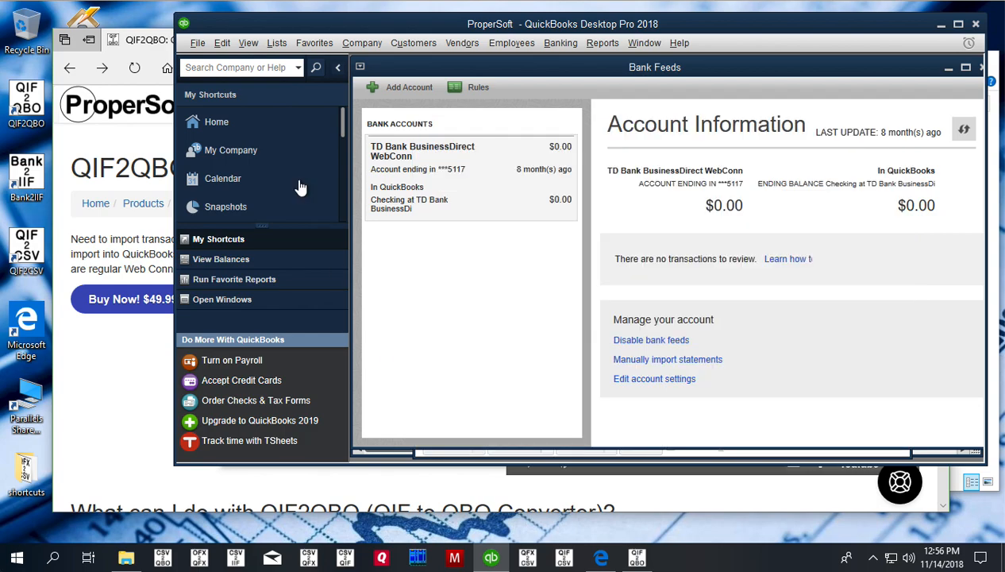
- Import the Web Connect file sample (1) from the Downloads folder into the company file
click(196, 43)
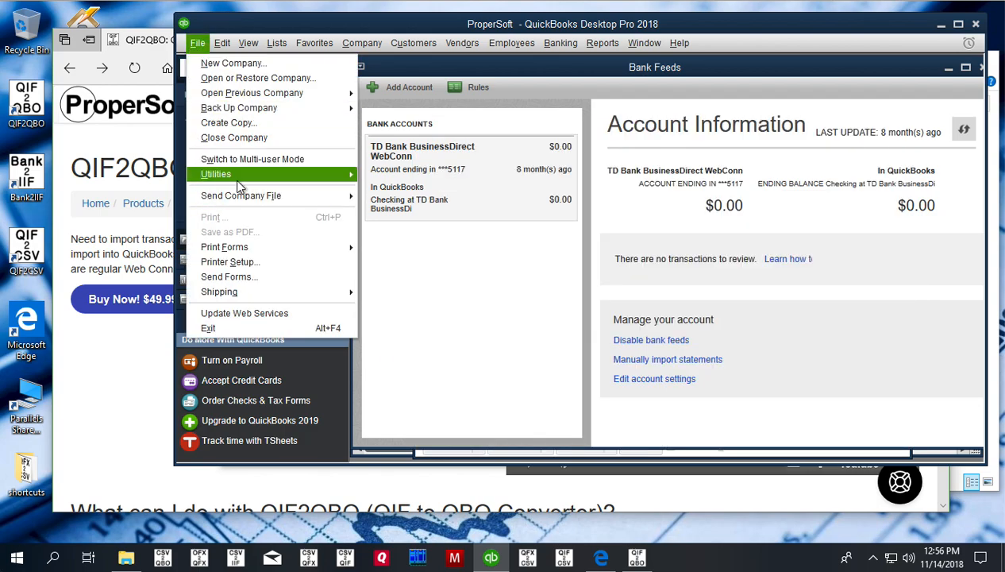
mouse_move(238, 183)
mouse_move(415, 183)
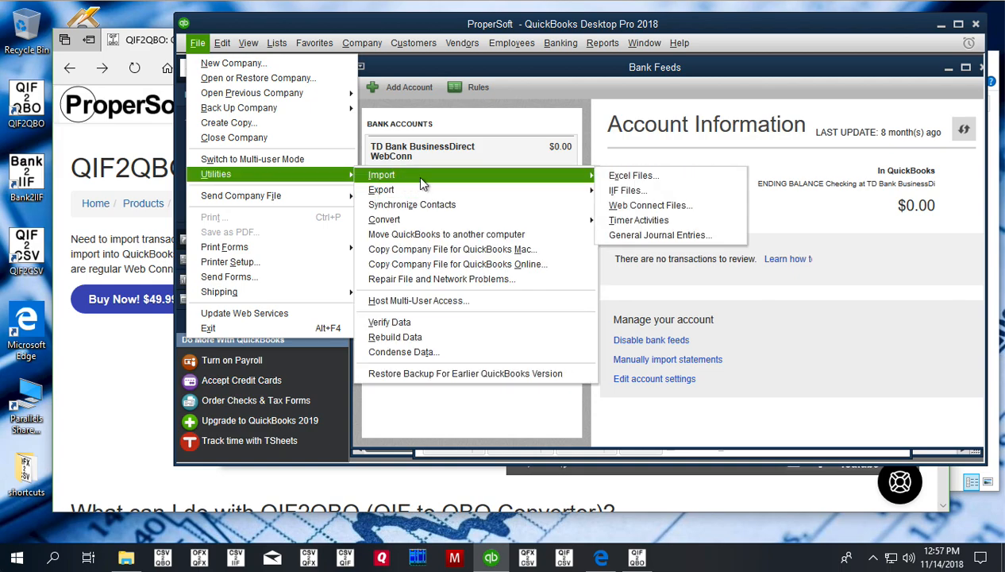
click(616, 204)
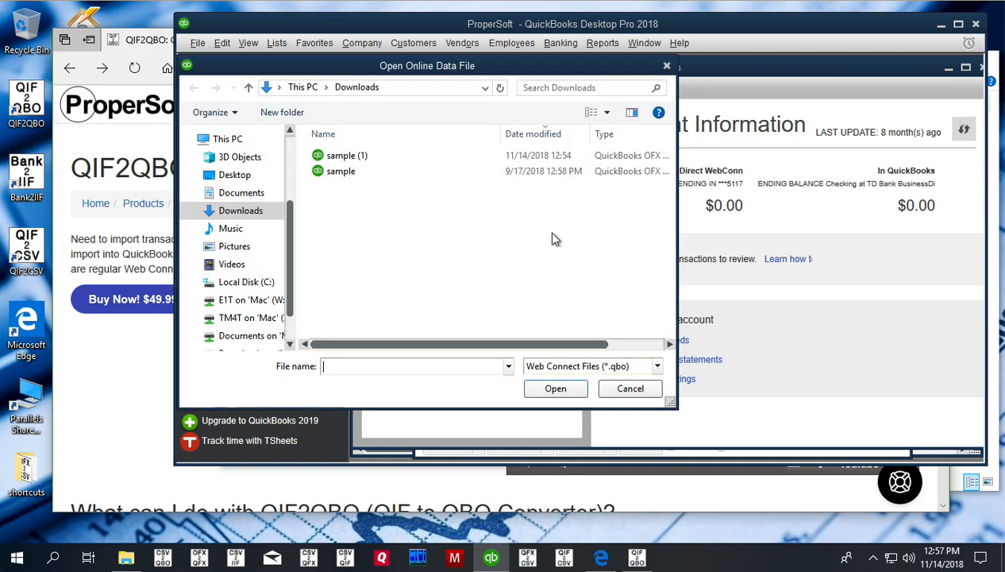
click(357, 159)
click(554, 388)
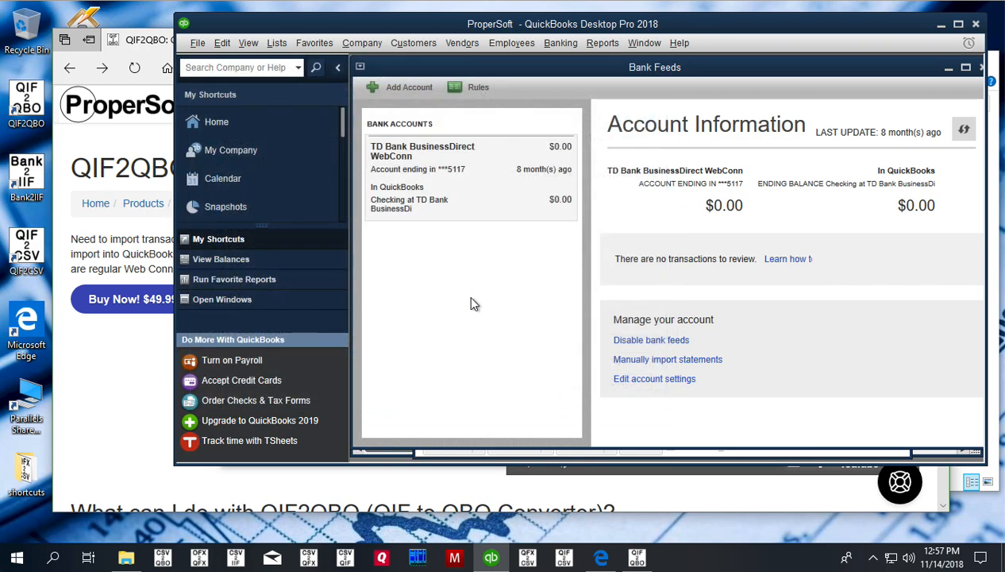
- Link the downloaded transactions to the existing QuickBooks account Checking at Wells Fargo Bank and complete the import
click(338, 254)
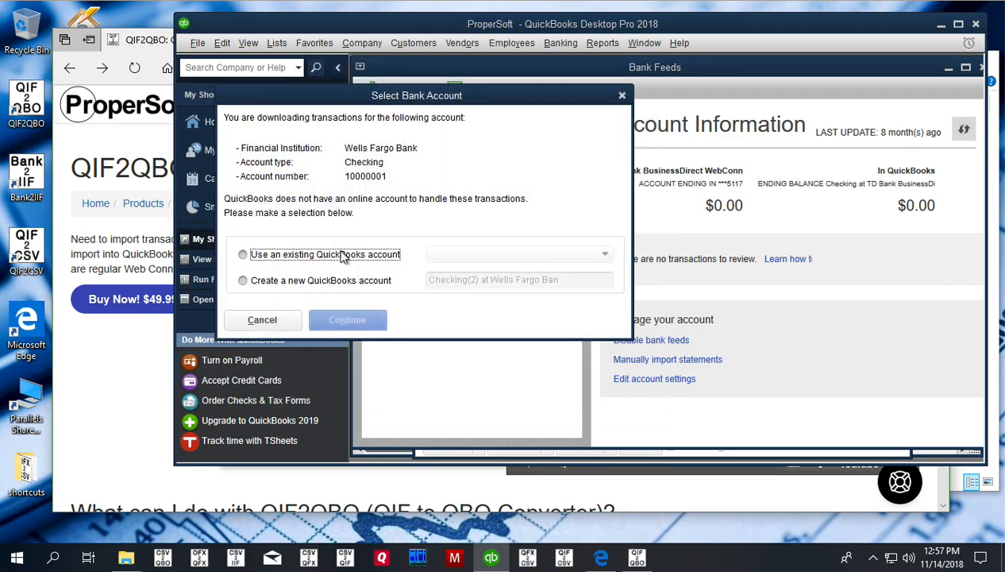
click(466, 253)
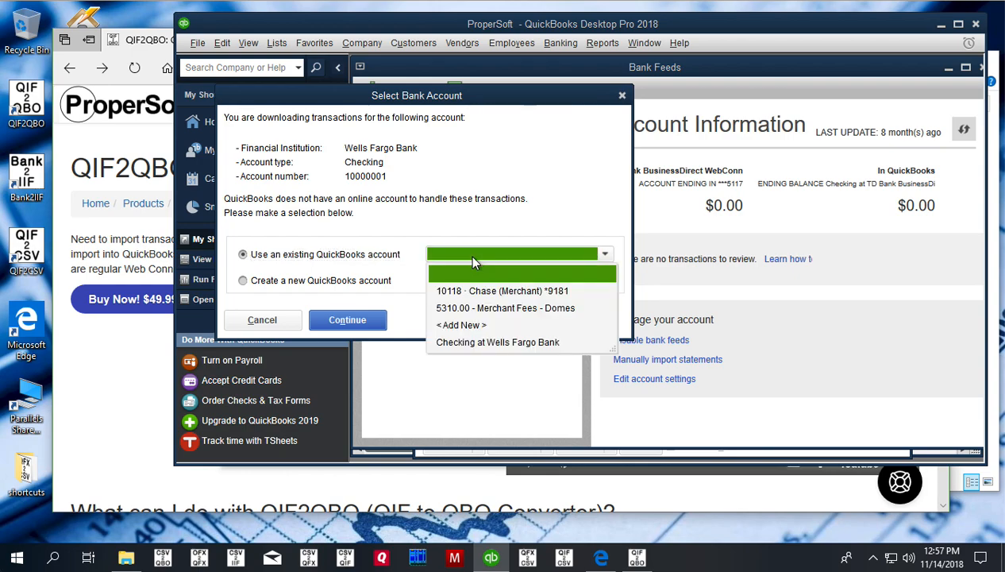
click(495, 343)
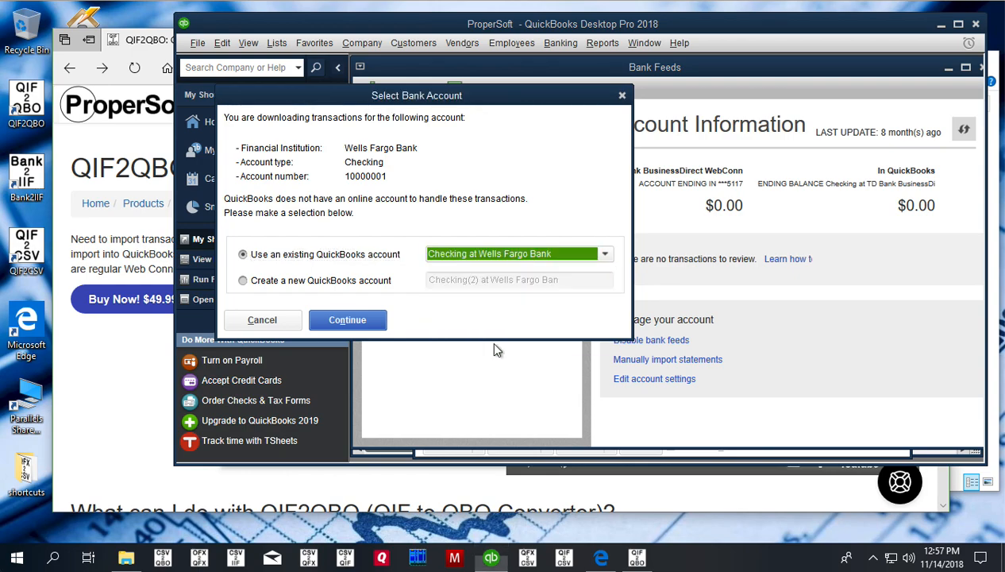
click(347, 327)
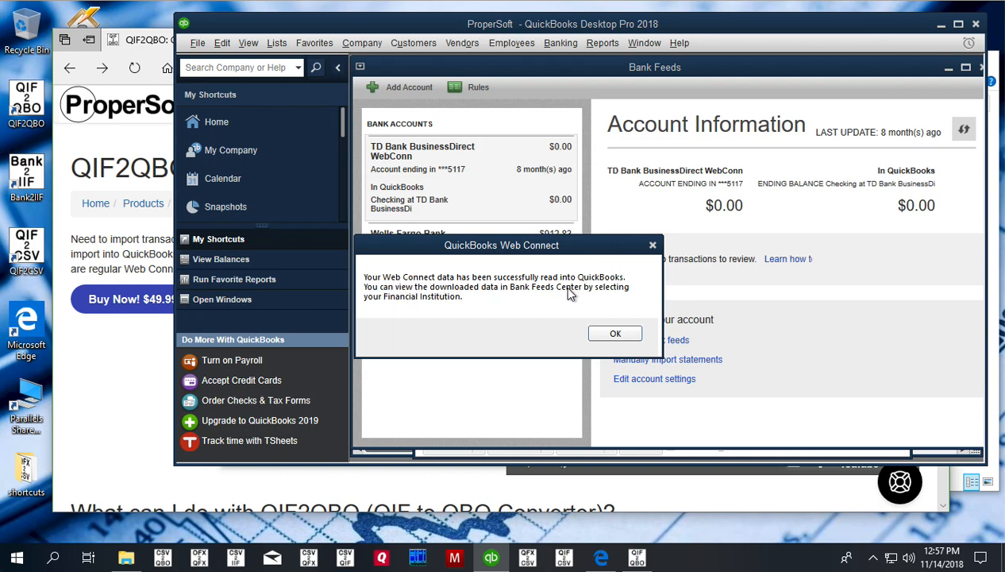
click(609, 335)
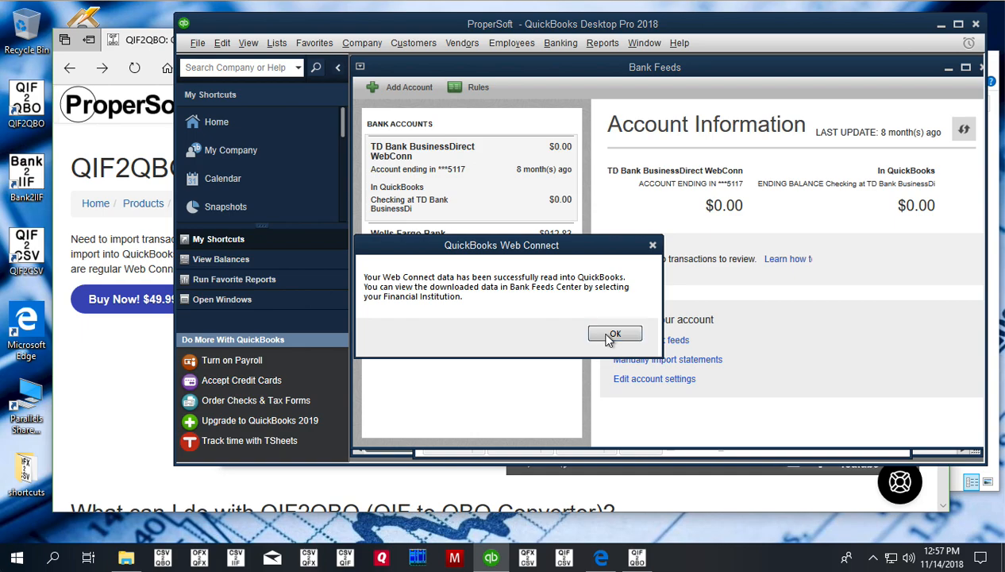
- Open the Wells Fargo Bank transaction list in Bank Feeds and examine the payee and account fields of the Bookstore Invoice transaction
click(461, 262)
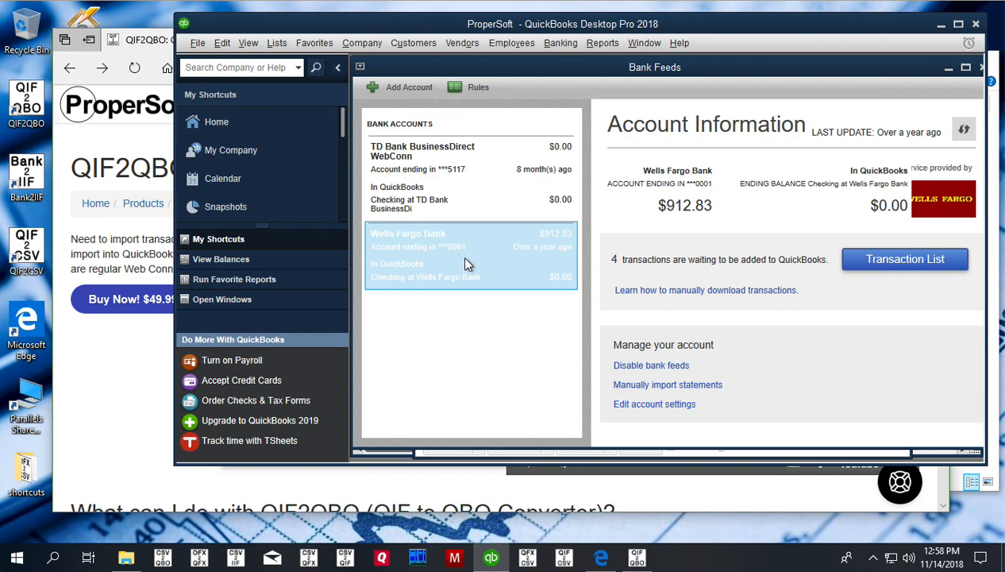
click(859, 270)
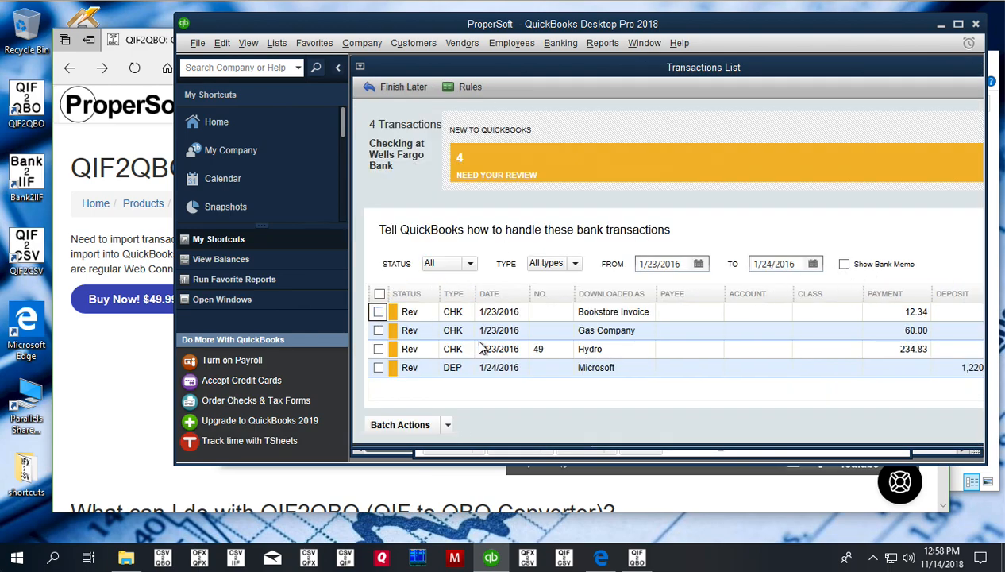
click(717, 316)
click(716, 316)
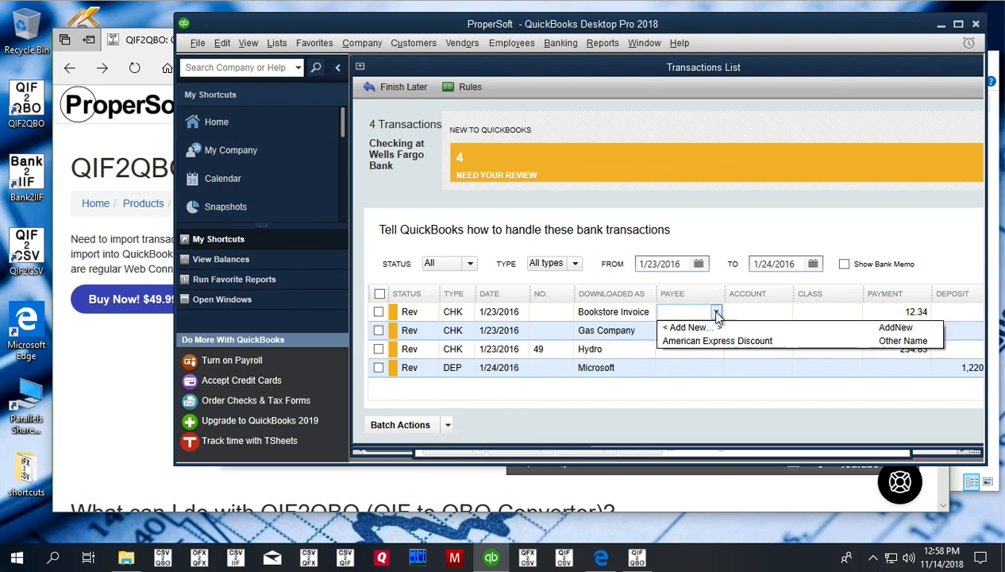
click(717, 316)
click(754, 314)
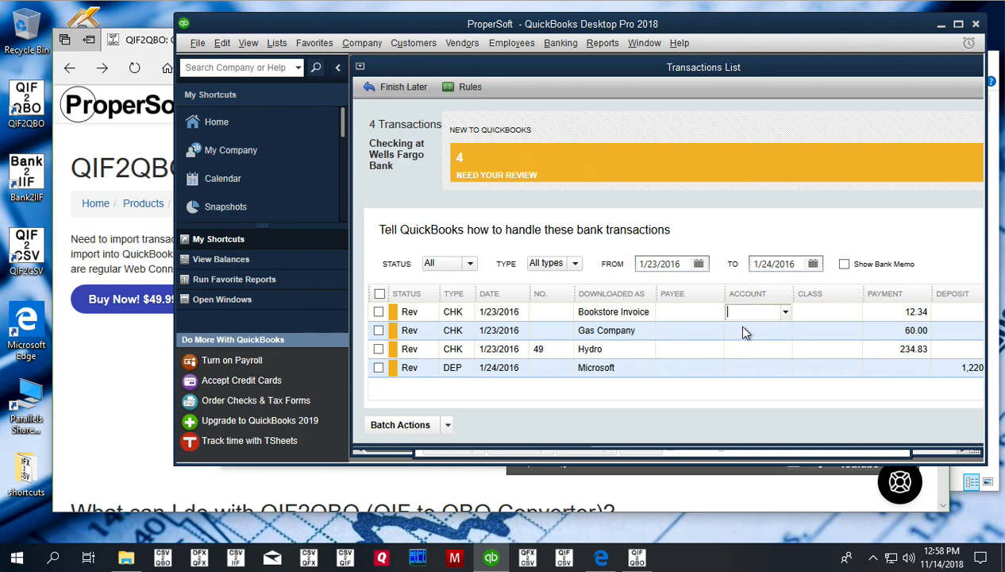
click(712, 315)
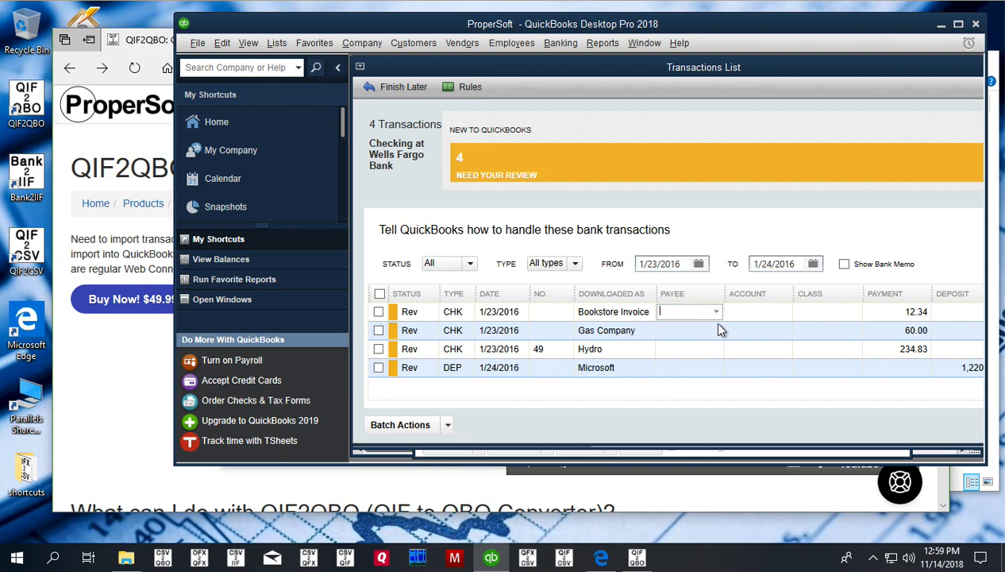
- Select all downloaded transactions in the list and open the batch actions available for them
click(379, 293)
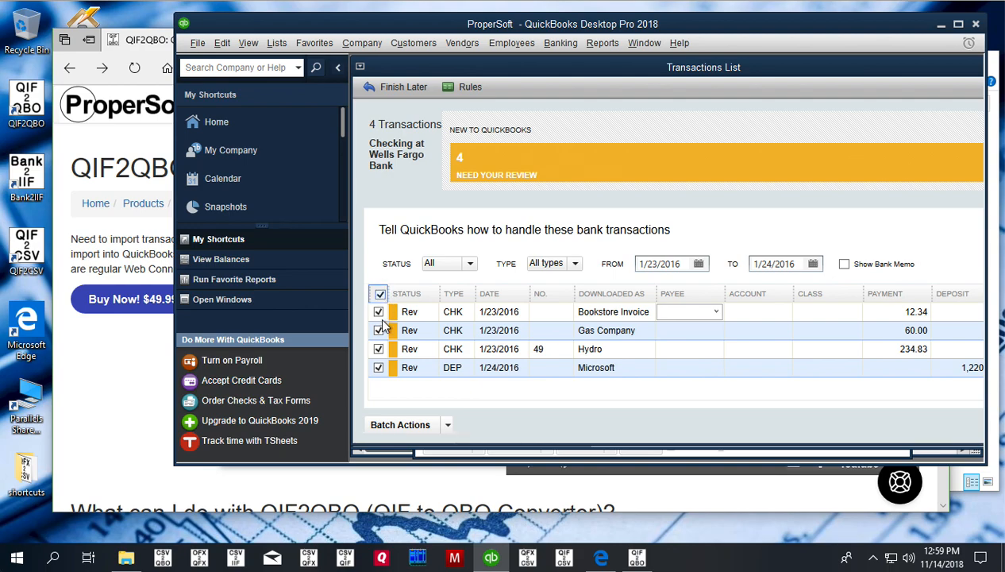
click(449, 429)
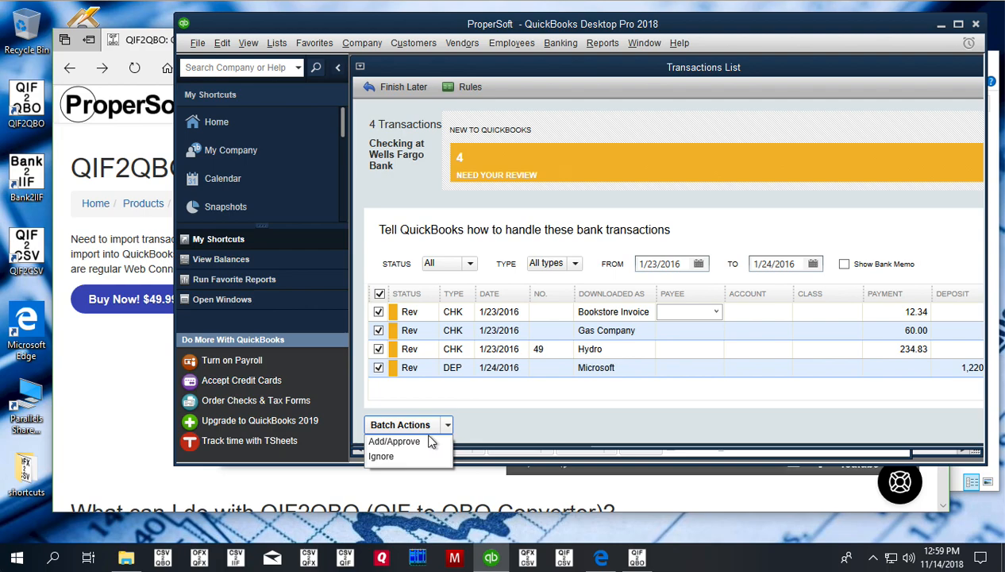